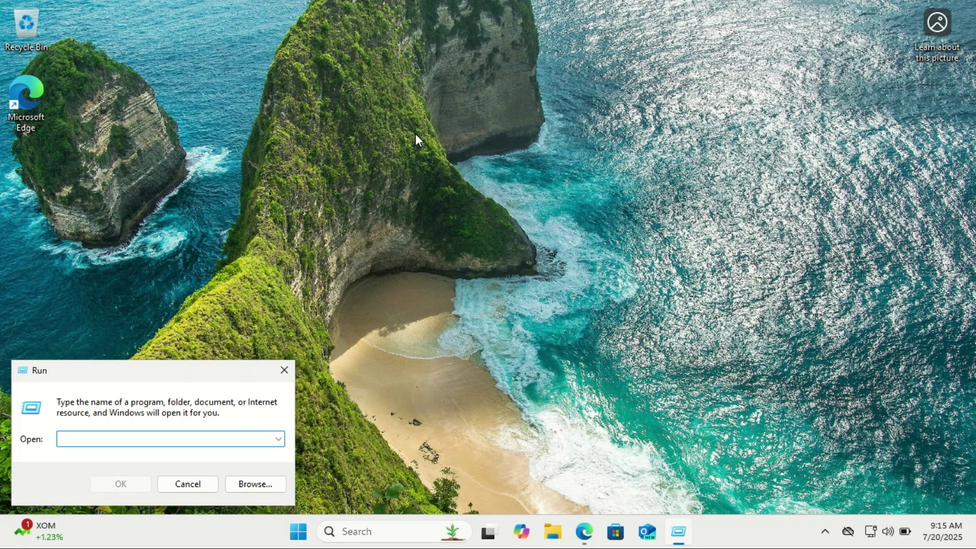
# - Run mdsched.exe and choose to restart now and check the RAM for problems
pyautogui.write('mdsched.exe')
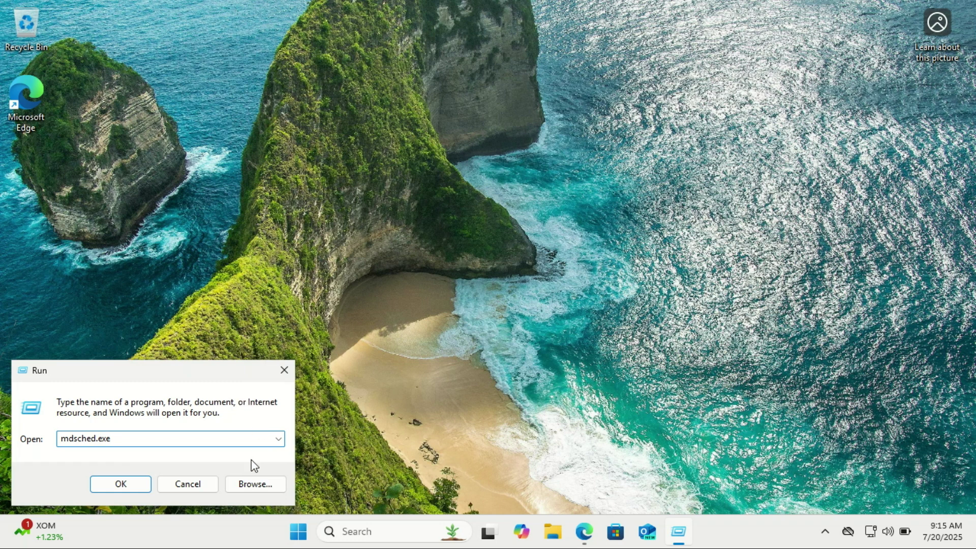
pyautogui.click(123, 483)
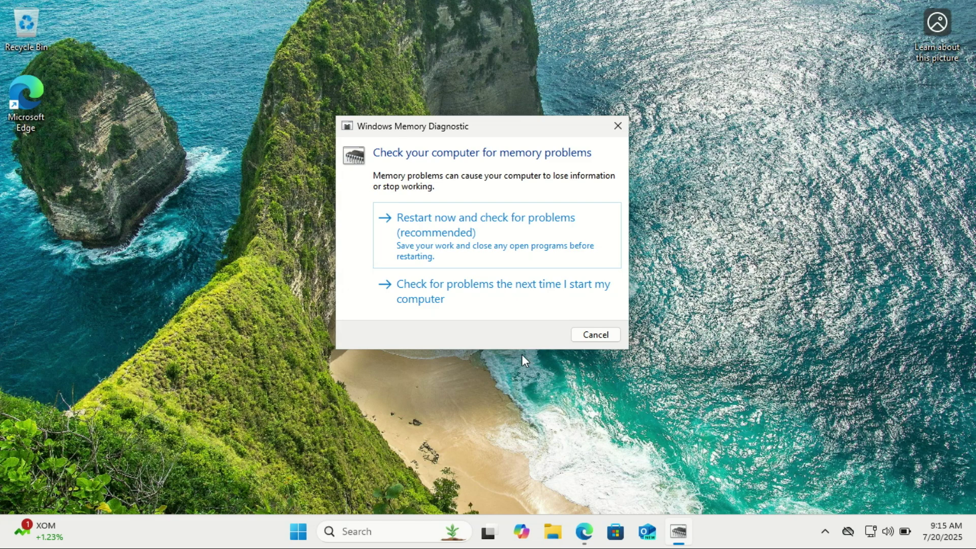
pyautogui.click(463, 217)
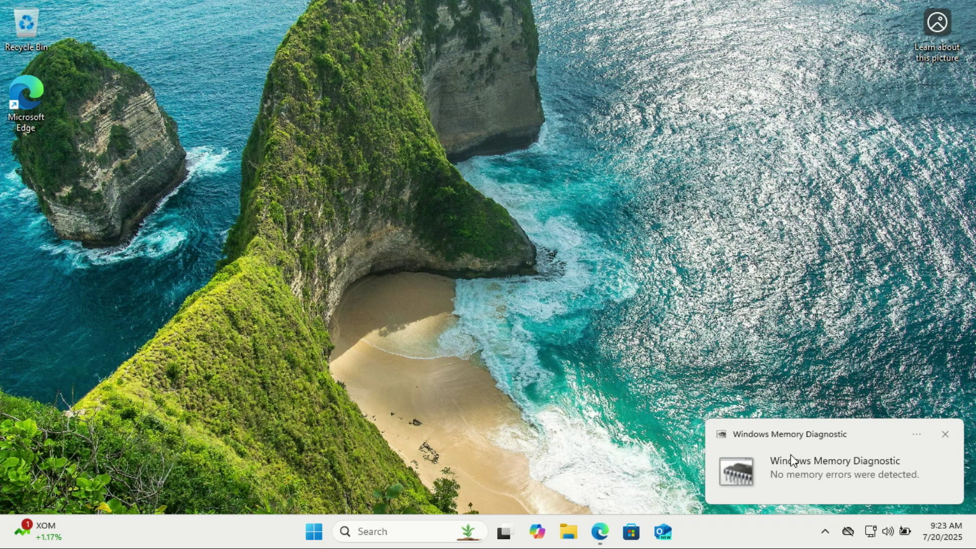
# - Dismiss the 'No memory errors were detected' notice and the virus-protection alert
pyautogui.click(808, 478)
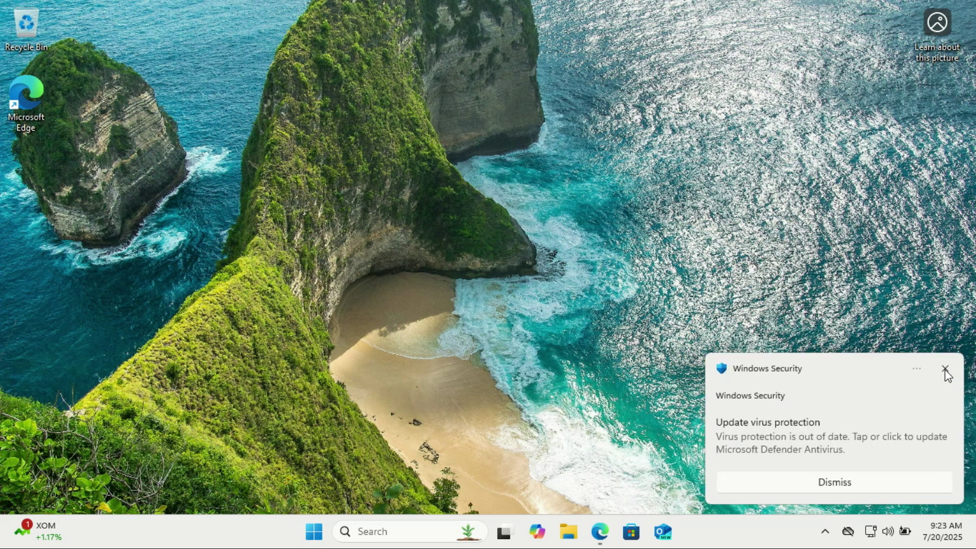
pyautogui.click(945, 369)
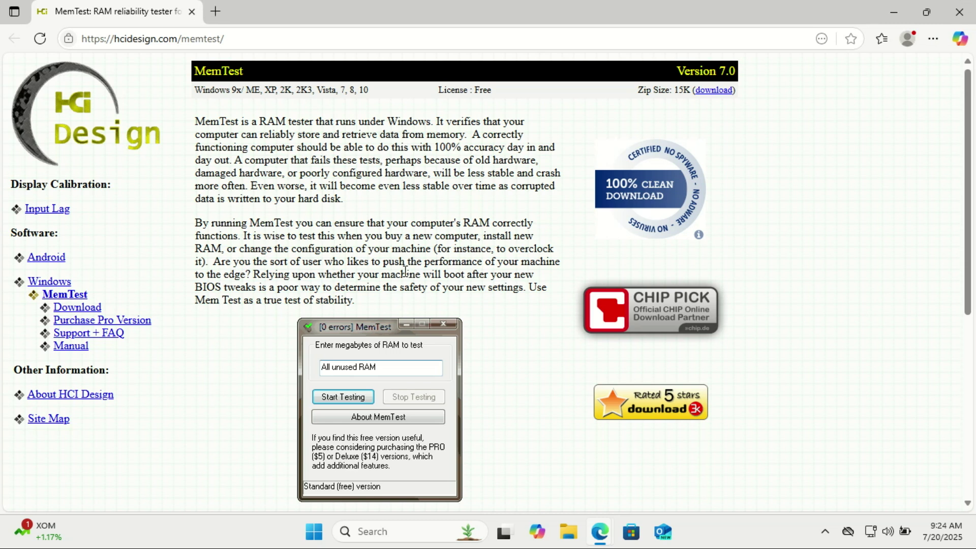
# - Download MemTest.zip from the HCI Design MemTest page and show it in Downloads
pyautogui.click(77, 311)
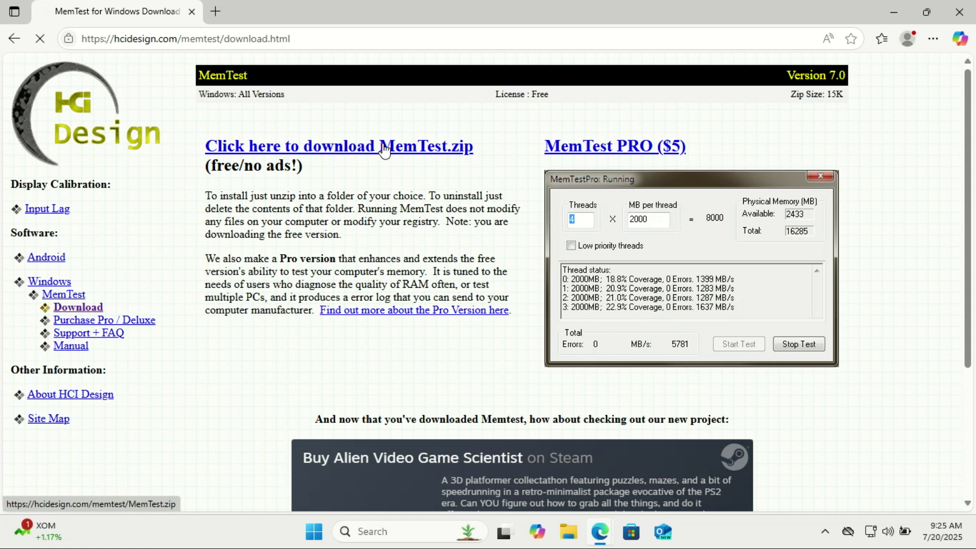
pyautogui.click(385, 151)
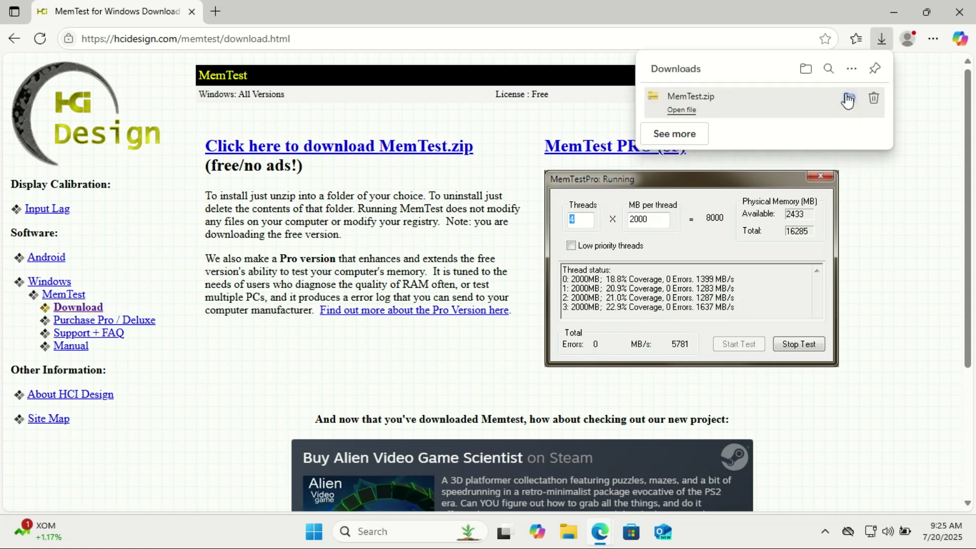
pyautogui.click(849, 98)
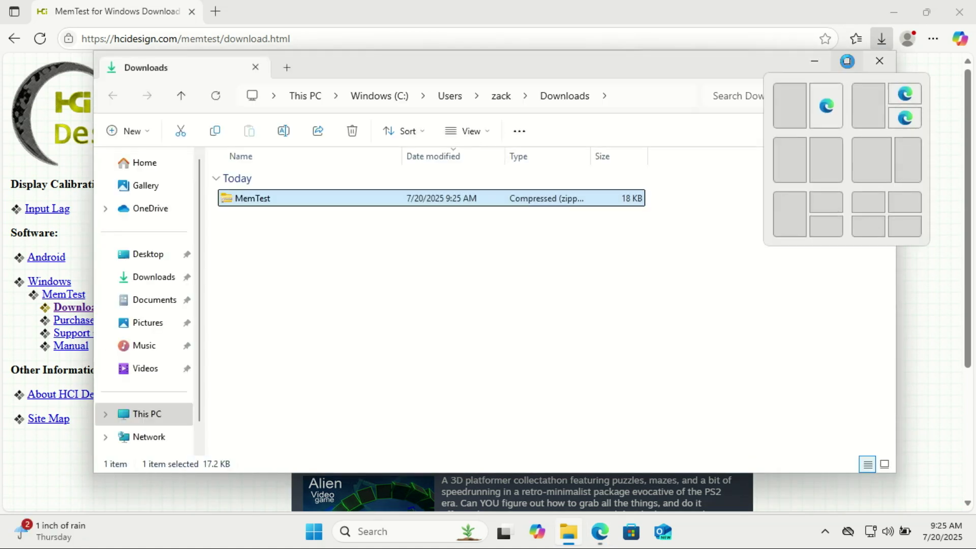
# - Maximize the Downloads window and extract MemTest.zip into Downloads\MemTest
pyautogui.click(848, 63)
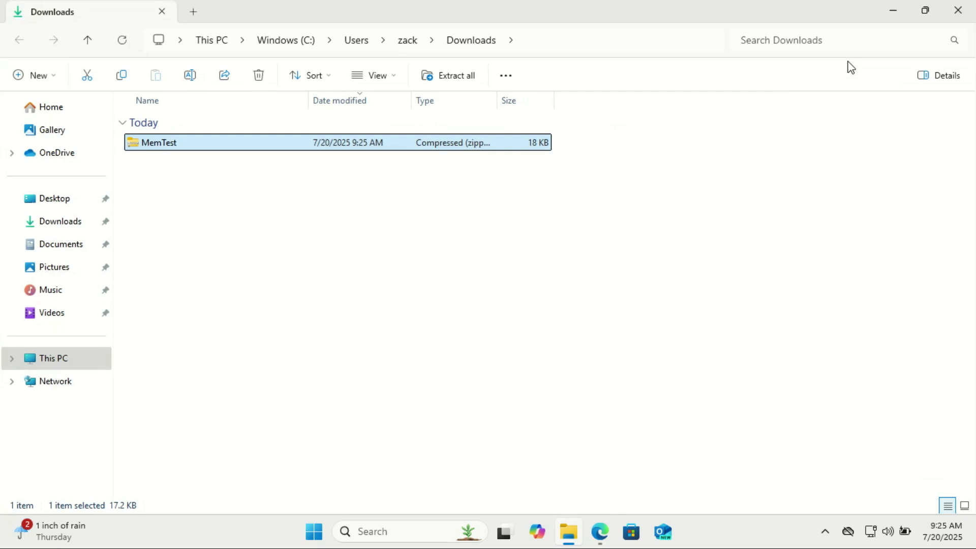
pyautogui.rightClick(165, 148)
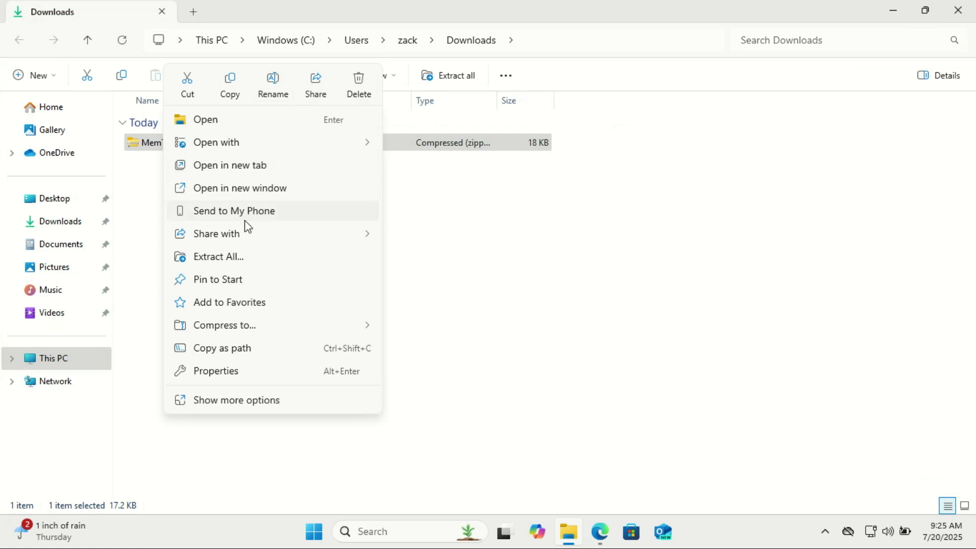
pyautogui.click(234, 259)
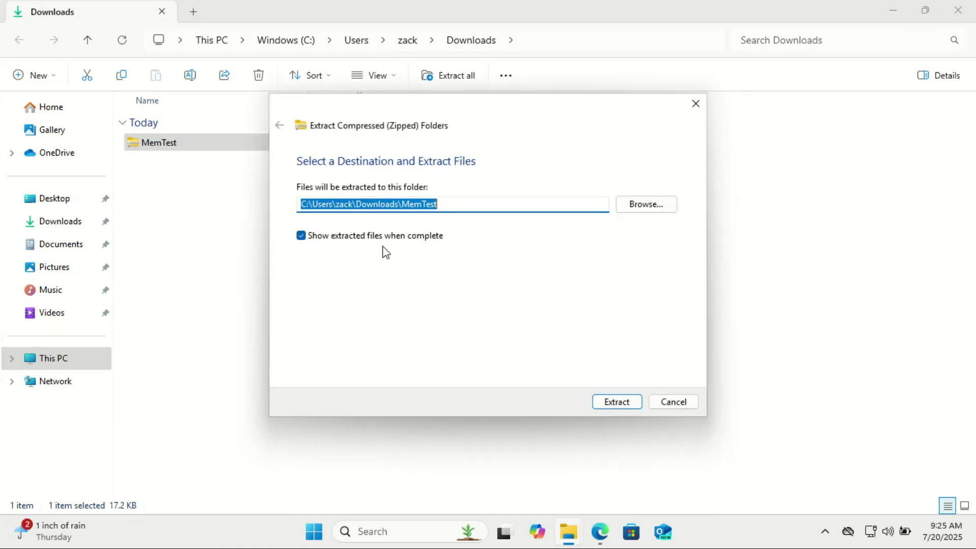
pyautogui.click(619, 402)
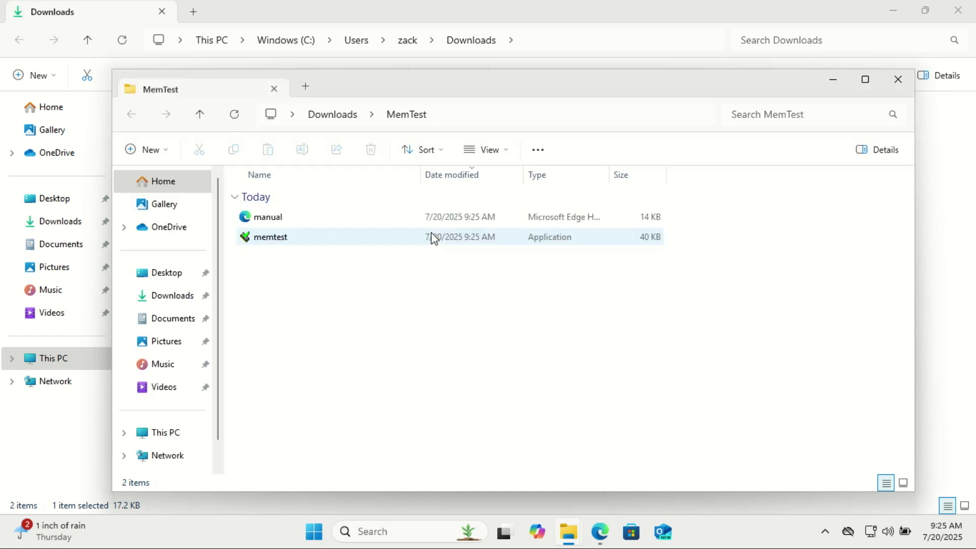
# - Launch memtest, dismiss its welcome message, and move the window higher on screen
pyautogui.doubleClick(174, 163)
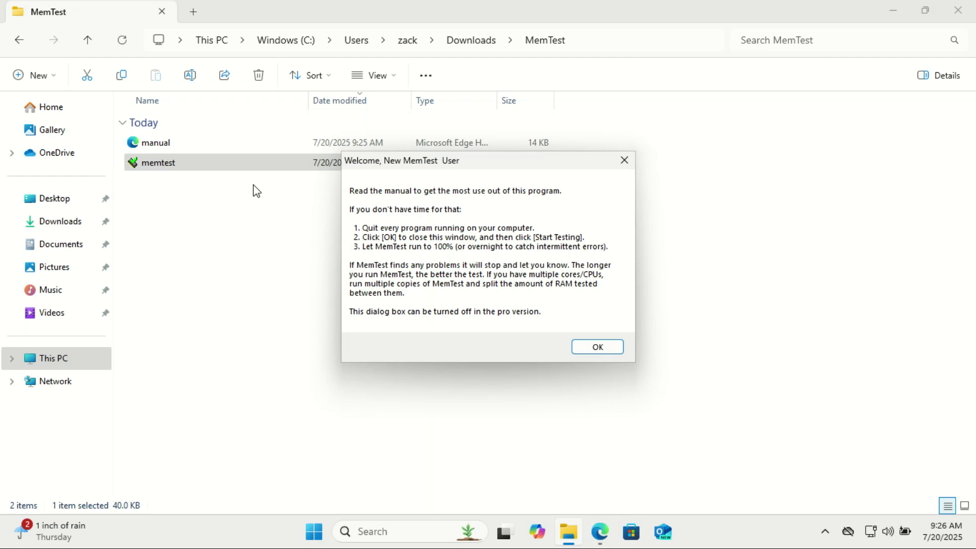
pyautogui.press('super+d')
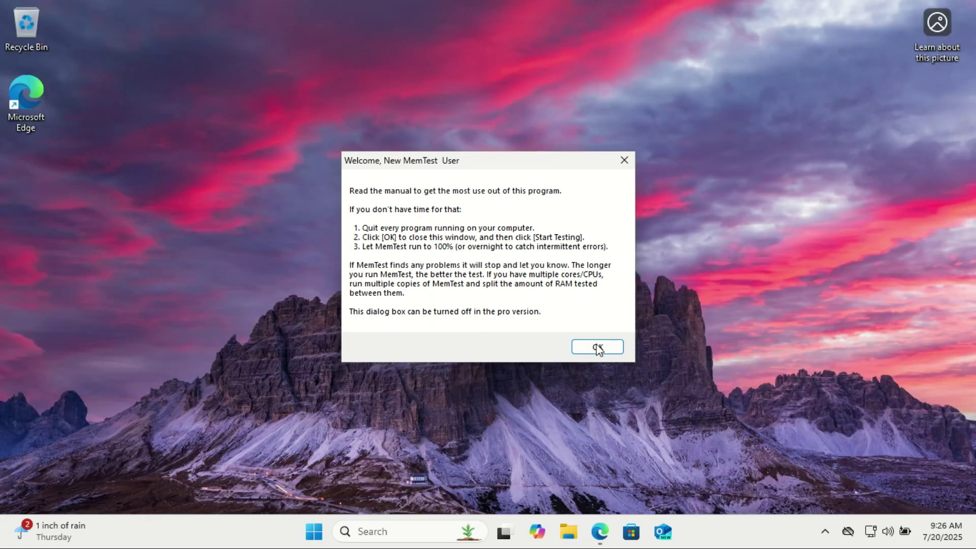
pyautogui.click(598, 348)
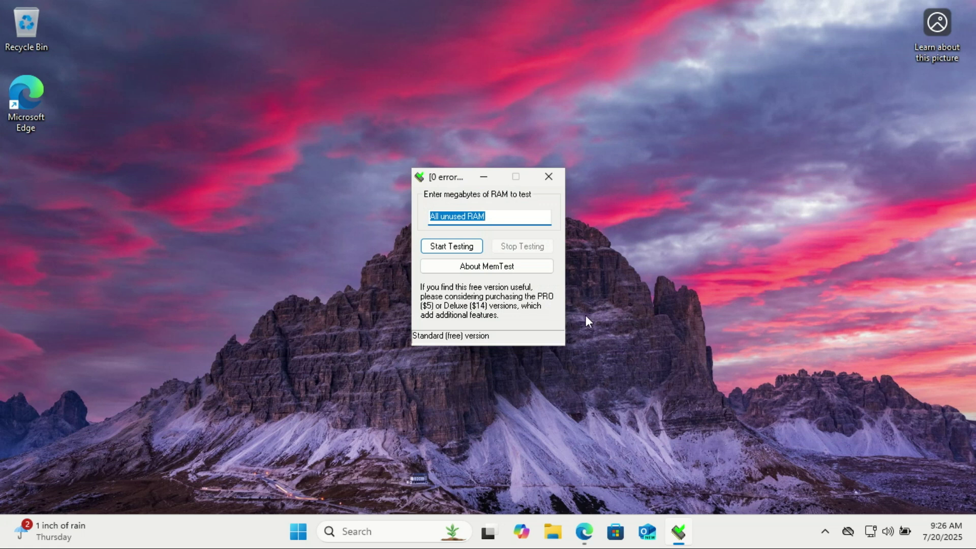
pyautogui.moveTo(459, 179); pyautogui.dragTo(477, 87)
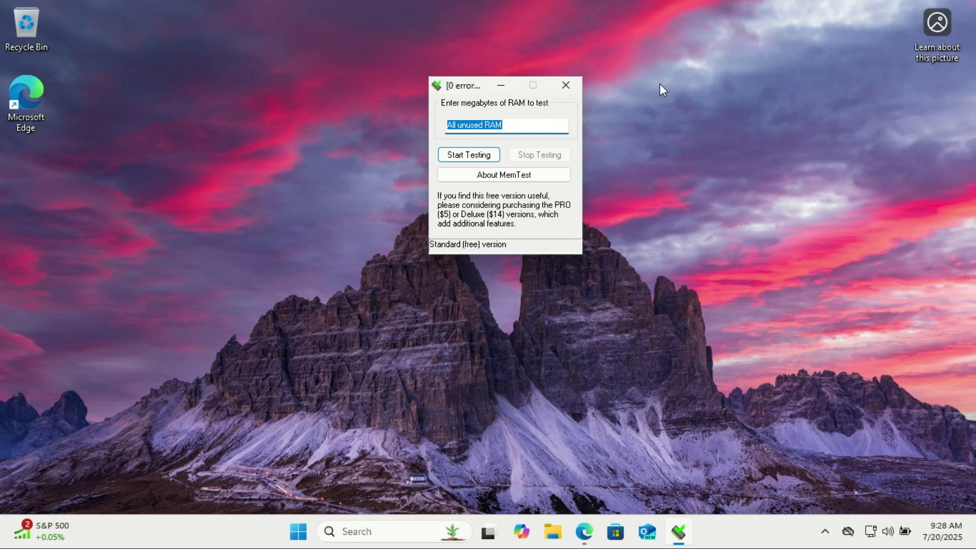
# - Replace 'All unused RAM' with 512 in the megabytes-to-test field
pyautogui.press('BackSpace')
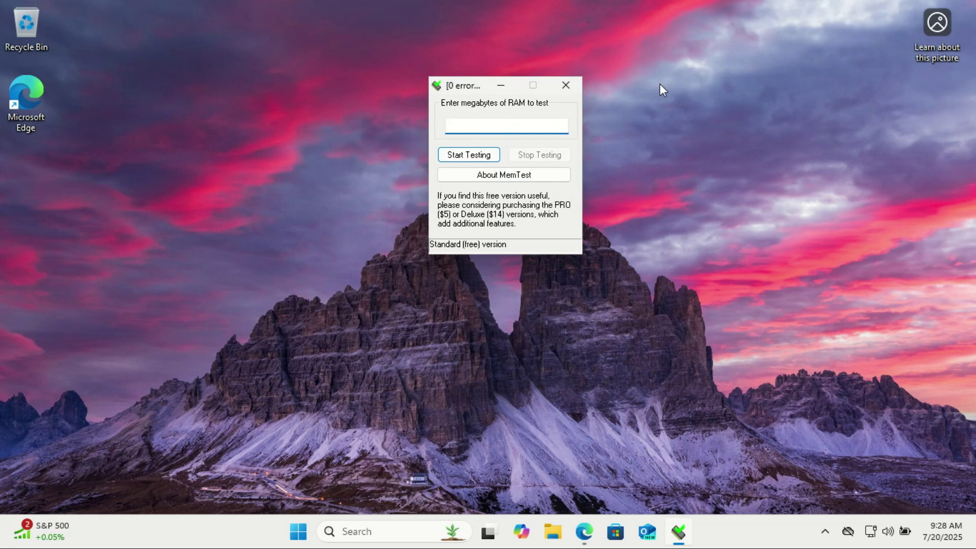
pyautogui.write('312')
pyautogui.press('BackSpace')
pyautogui.press('BackSpace')
pyautogui.press('BackSpace')
pyautogui.write('512')
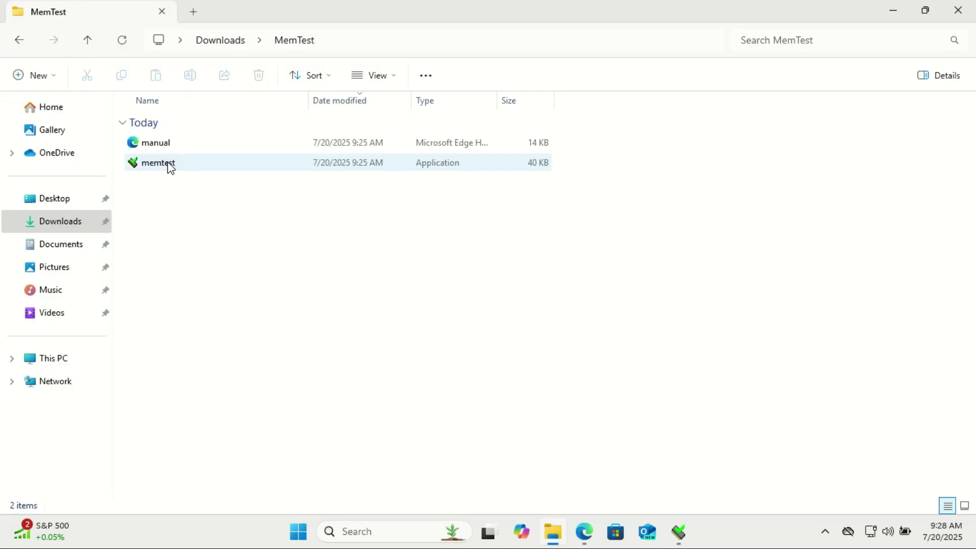
# - Launch a second MemTest, move the first window aside, and enter 512 MB in the second
pyautogui.doubleClick(170, 163)
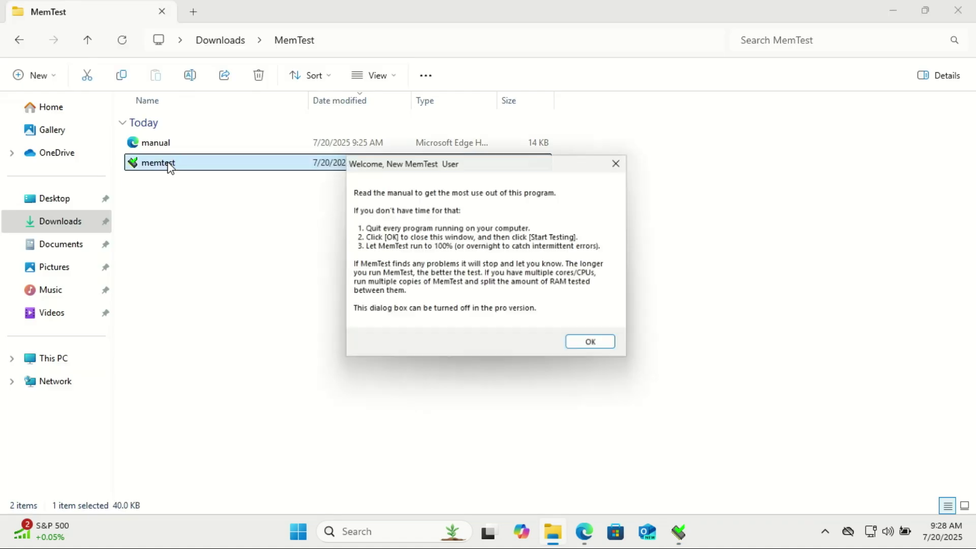
pyautogui.click(598, 347)
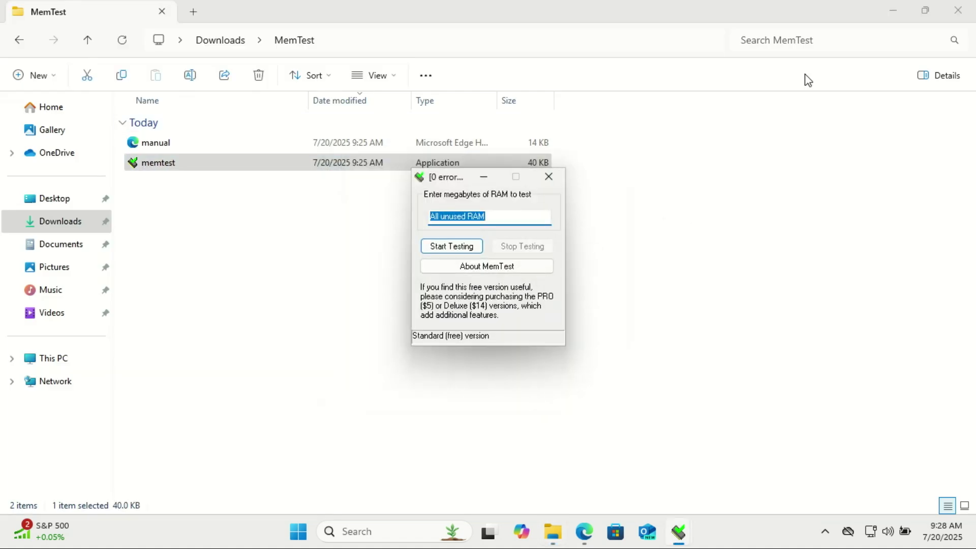
pyautogui.click(895, 17)
pyautogui.click(896, 18)
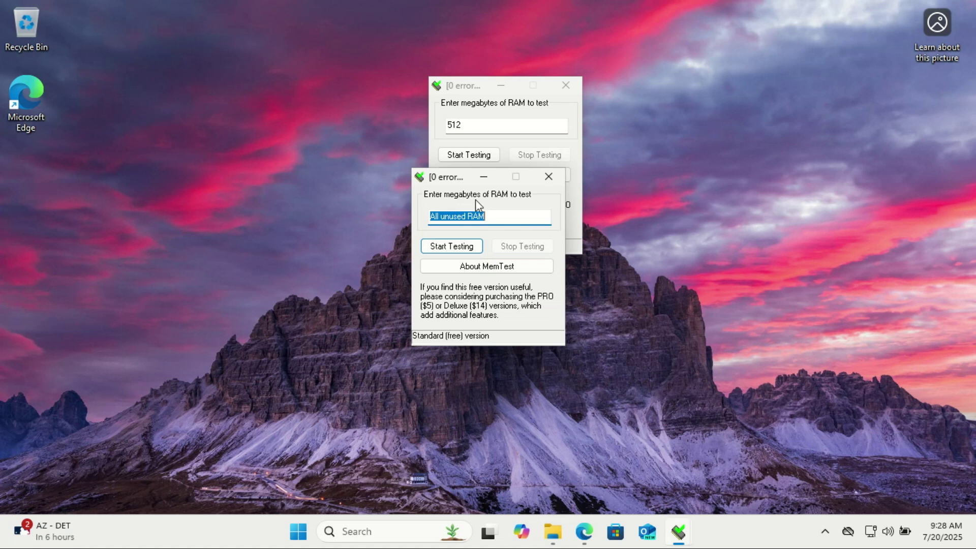
pyautogui.moveTo(456, 179); pyautogui.dragTo(272, 95)
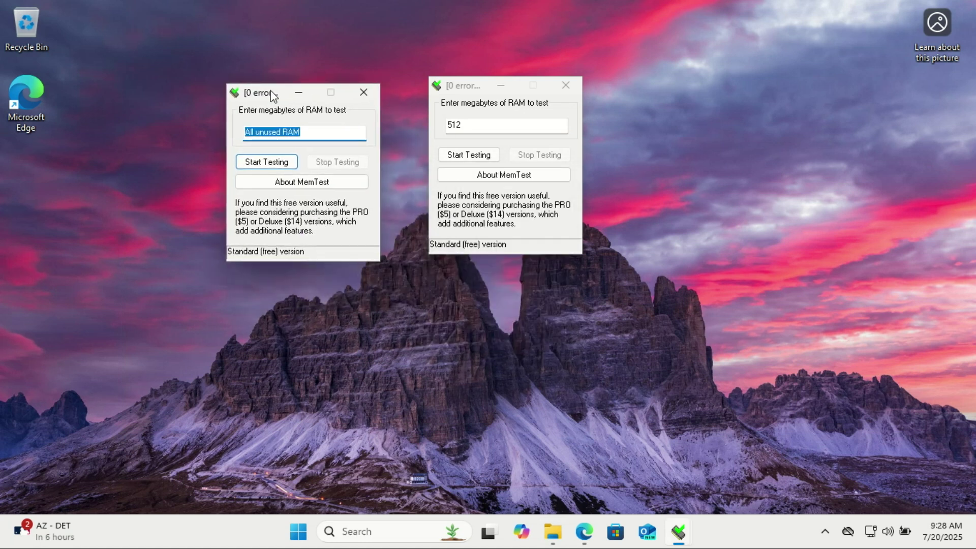
pyautogui.write('512')
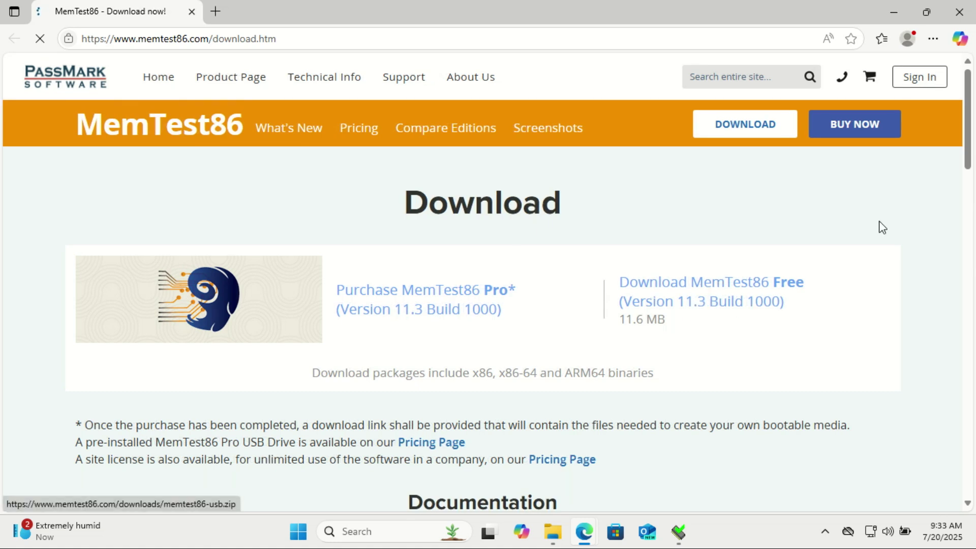
# - Open the MemTest86 Screenshots page in a background tab
pyautogui.scroll(-5, 966, 131)
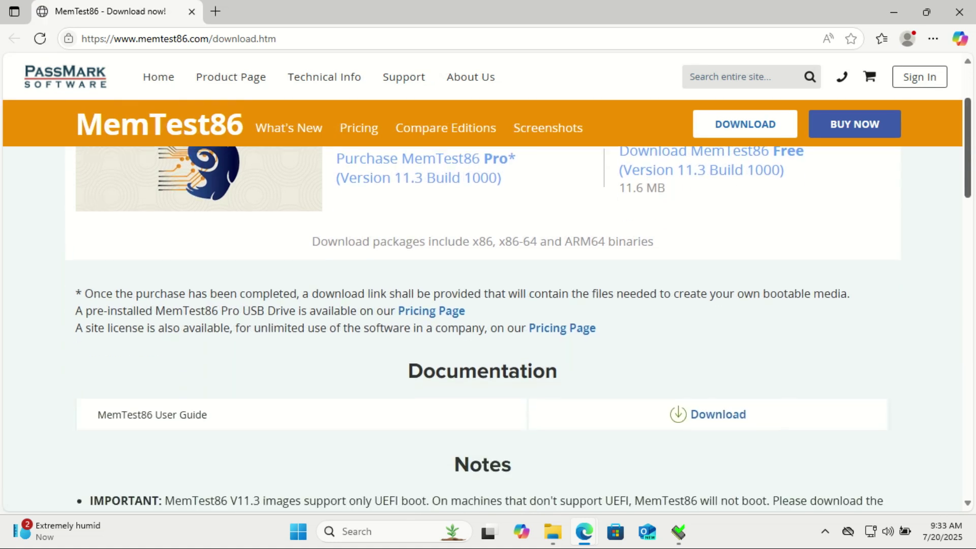
pyautogui.scroll(-12, 476, 387)
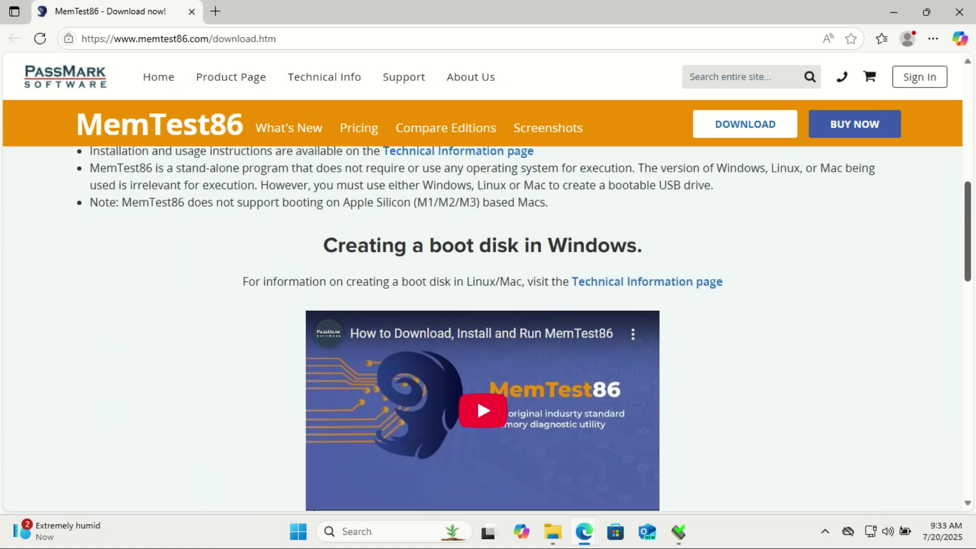
pyautogui.scroll(-4, 477, 336)
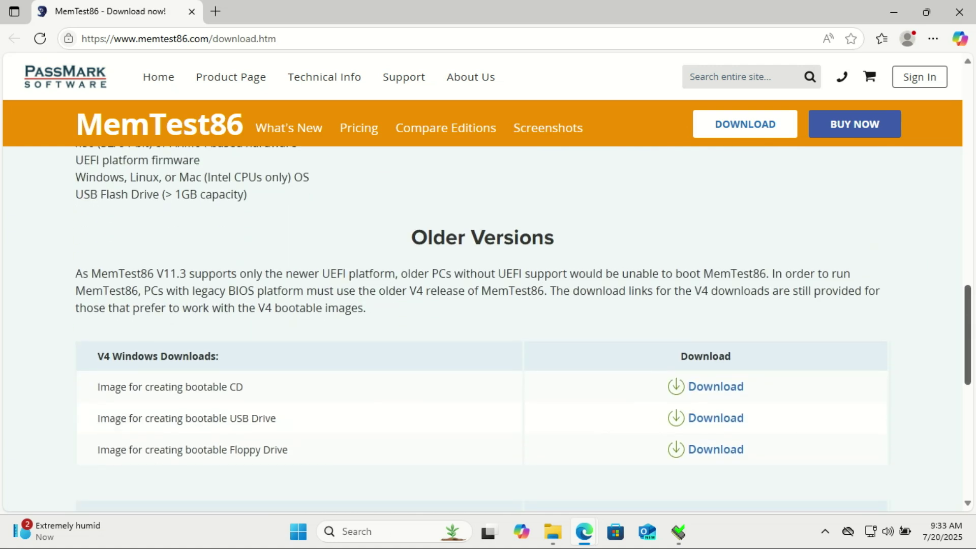
pyautogui.scroll(1, 523, 322)
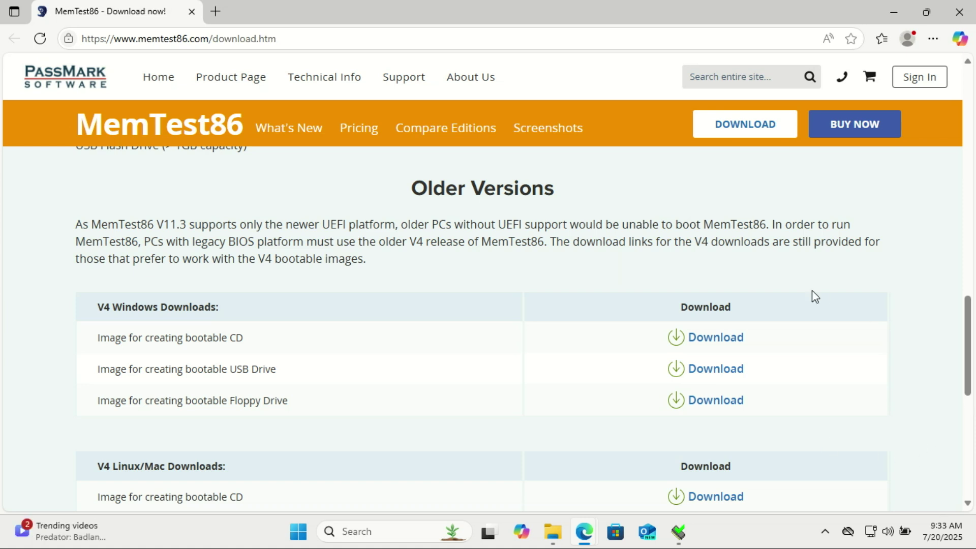
pyautogui.middleClick(536, 128)
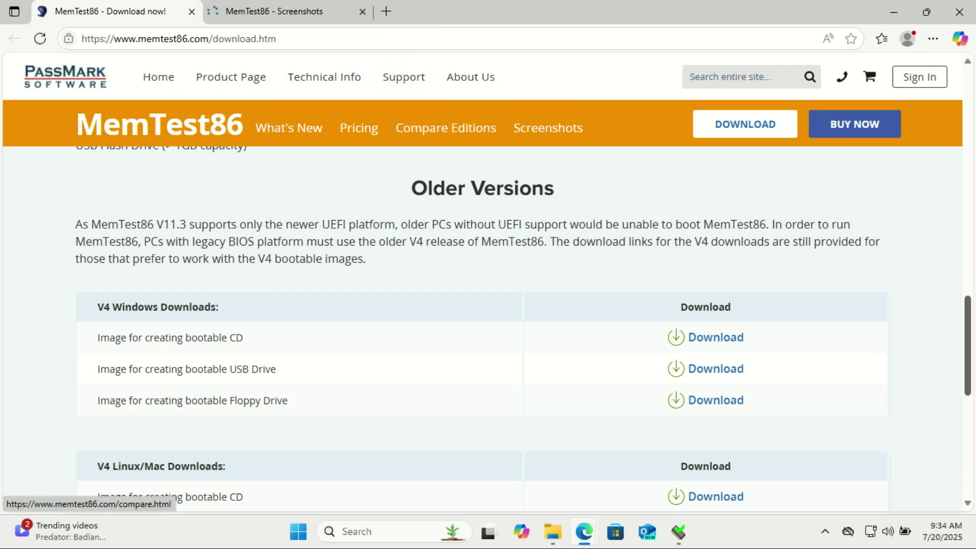
# - Start downloading the MemTest86 Free USB package (memtest86-usb.zip)
pyautogui.scroll(-2, 501, 211)
pyautogui.scroll(10, 951, 275)
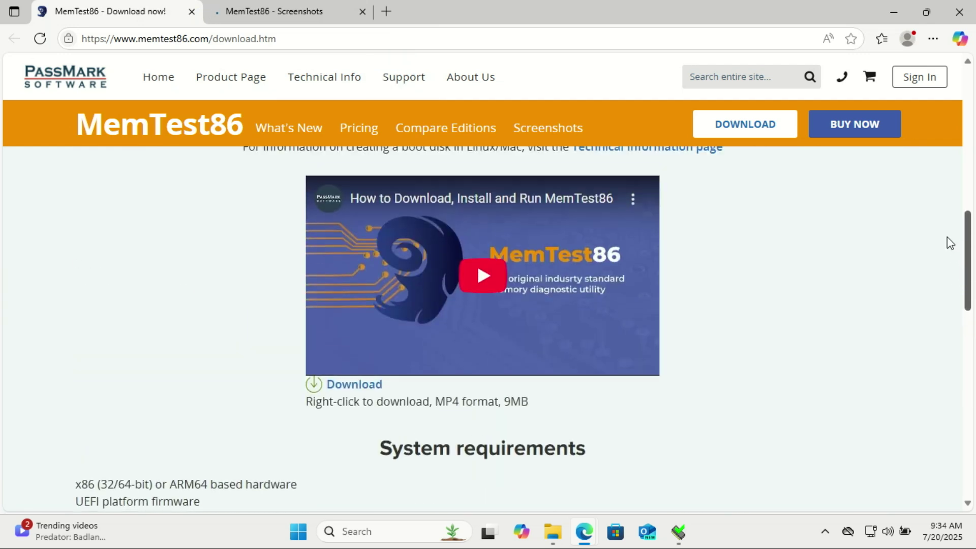
pyautogui.scroll(8, 939, 152)
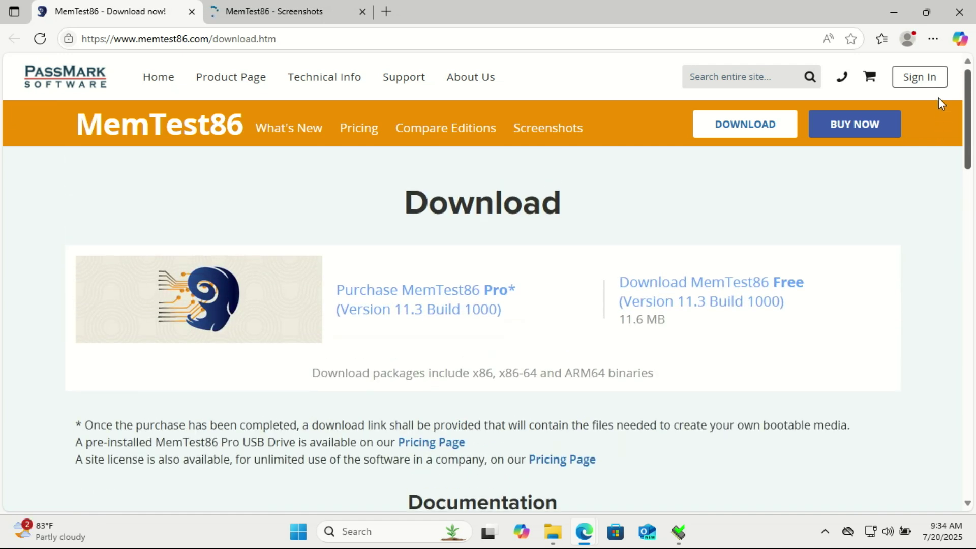
pyautogui.click(720, 286)
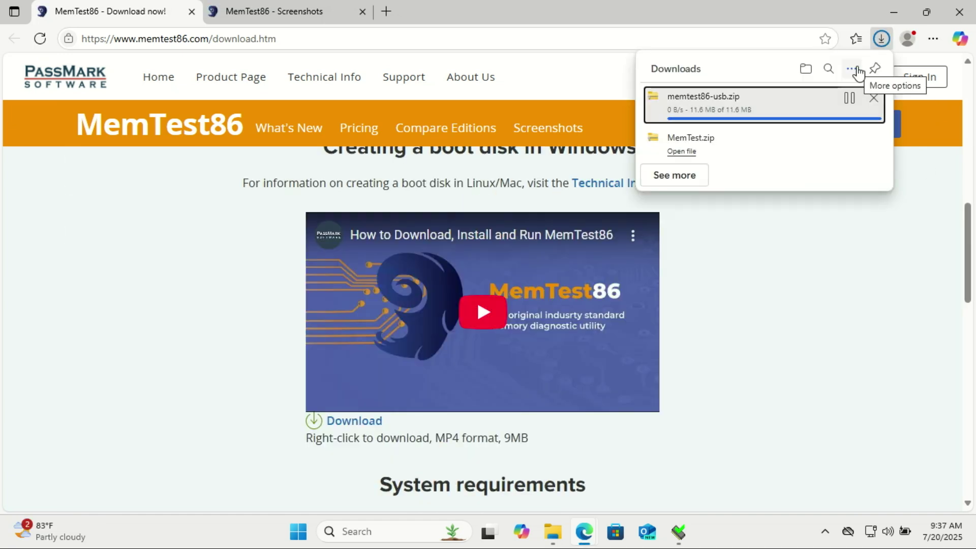
# - Extract memtest86-usb.zip into its memtest86-usb folder and run imageUSB from there
pyautogui.click(847, 96)
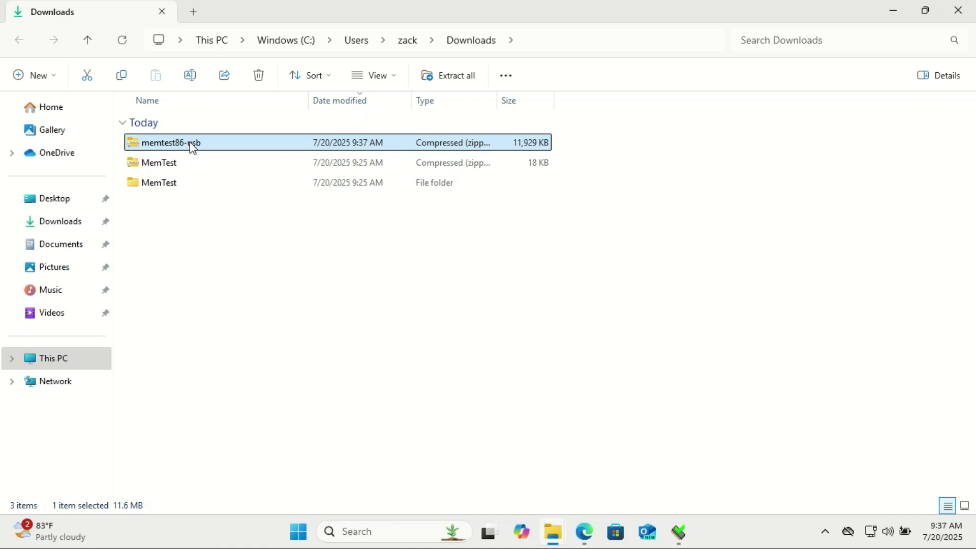
pyautogui.rightClick(192, 148)
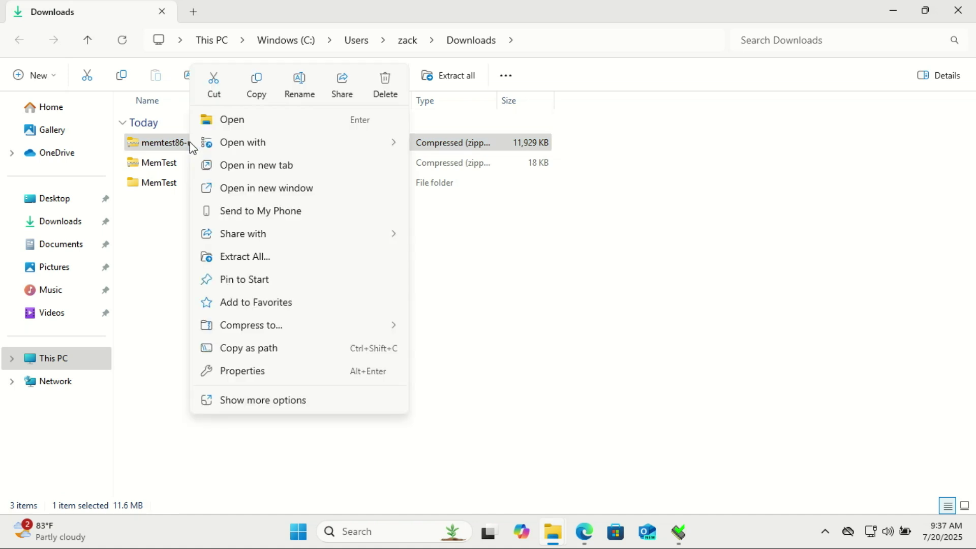
pyautogui.click(242, 258)
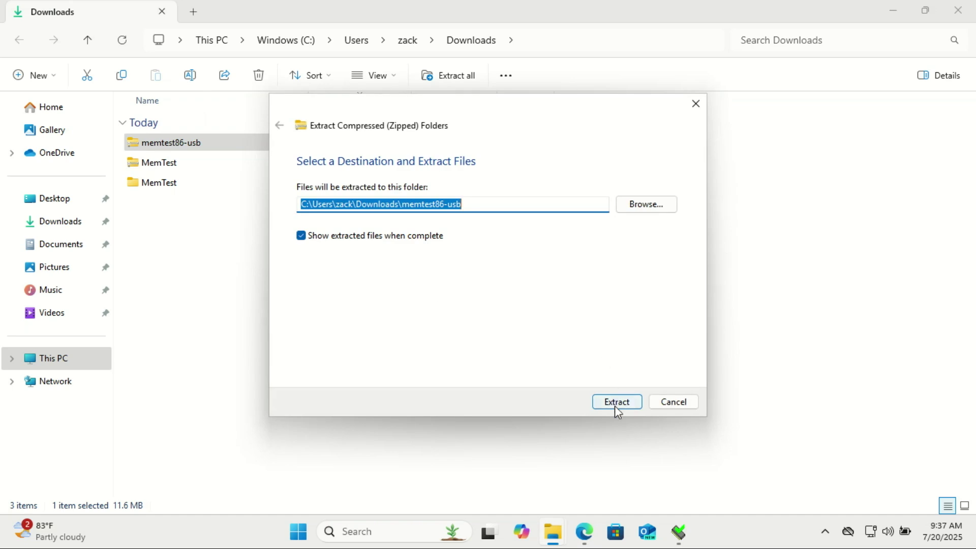
pyautogui.click(616, 405)
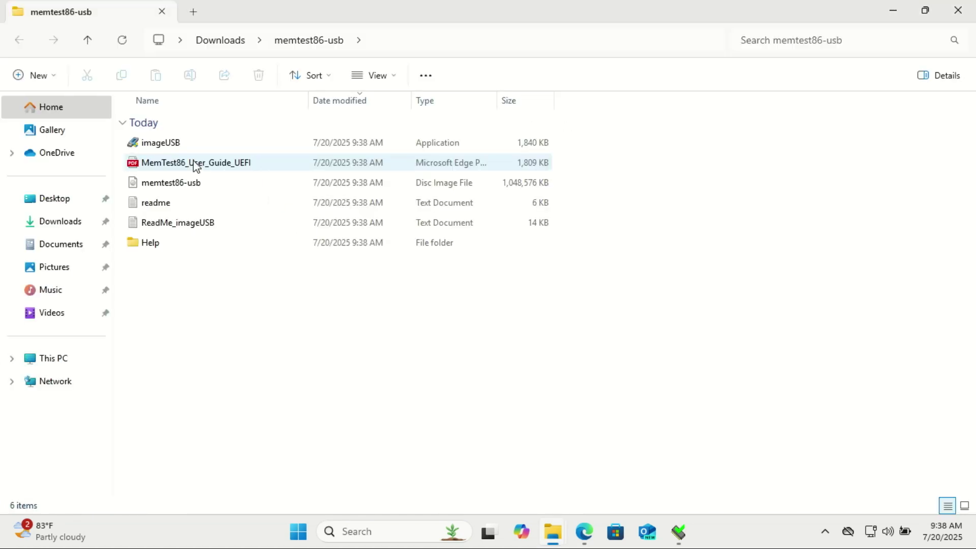
pyautogui.doubleClick(163, 145)
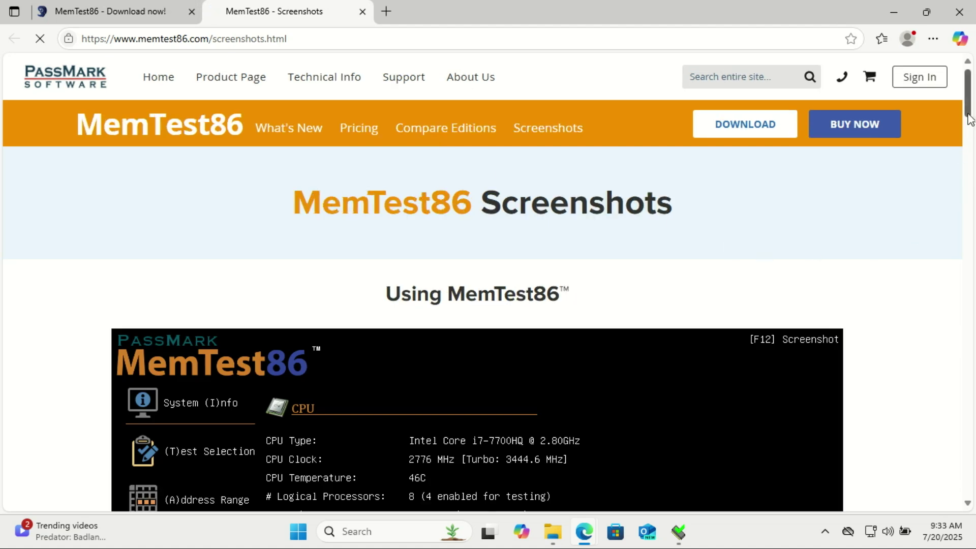
# - Scroll through the MemTest86 example screenshots and return to the top of the page
pyautogui.moveTo(968, 92); pyautogui.dragTo(972, 189)
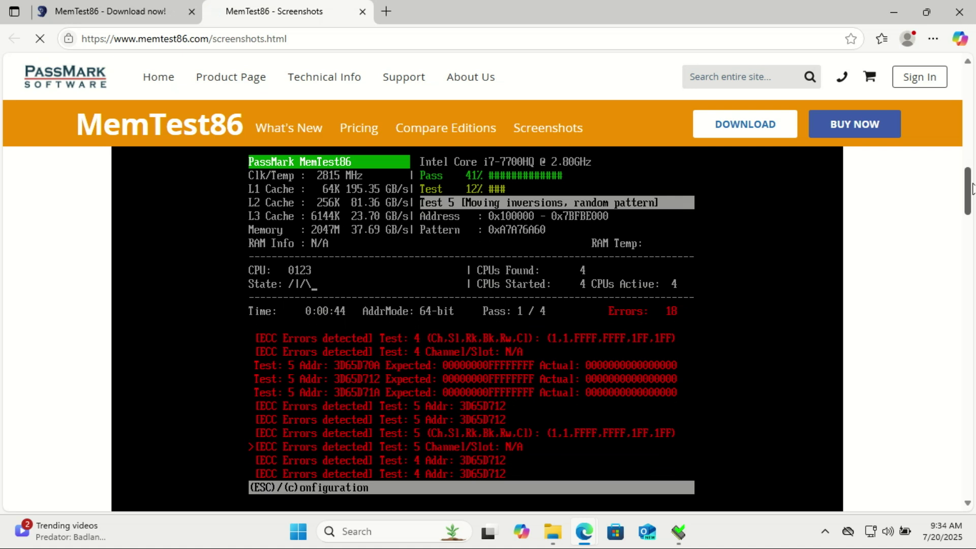
pyautogui.moveTo(973, 189); pyautogui.dragTo(932, 37)
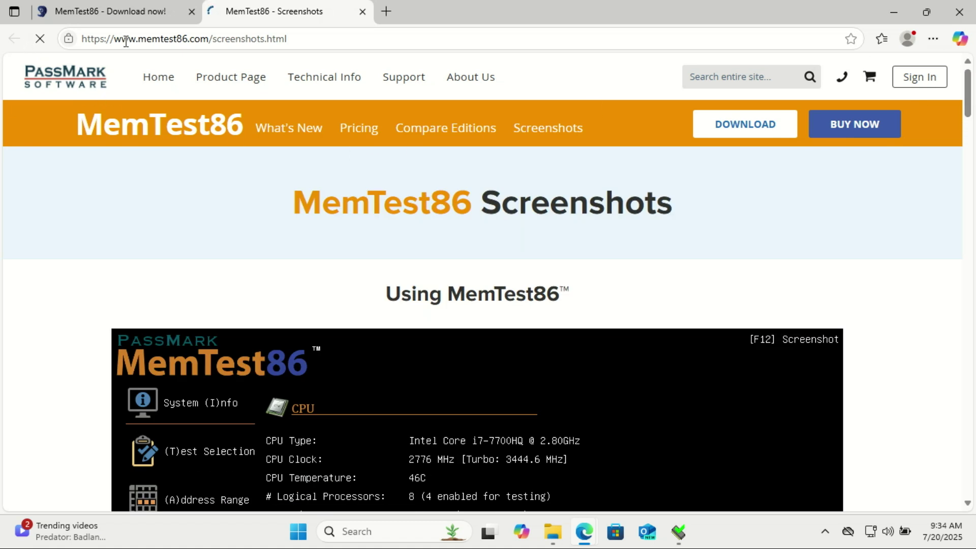
# - Return to the MemTest86 Download tab and start the Free Version 11.3 download again
pyautogui.click(136, 17)
pyautogui.scroll(-1, 967, 350)
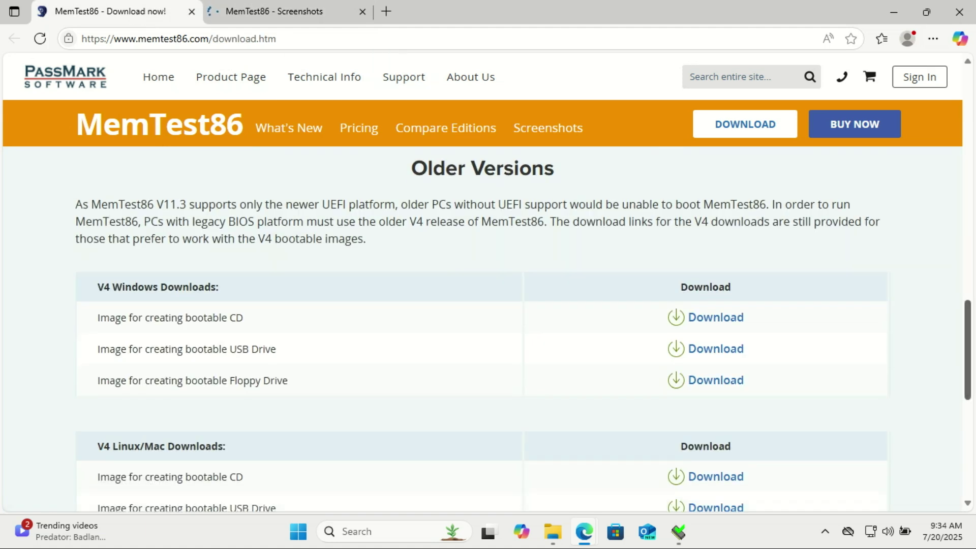
pyautogui.scroll(-3, 951, 285)
pyautogui.scroll(12, 951, 284)
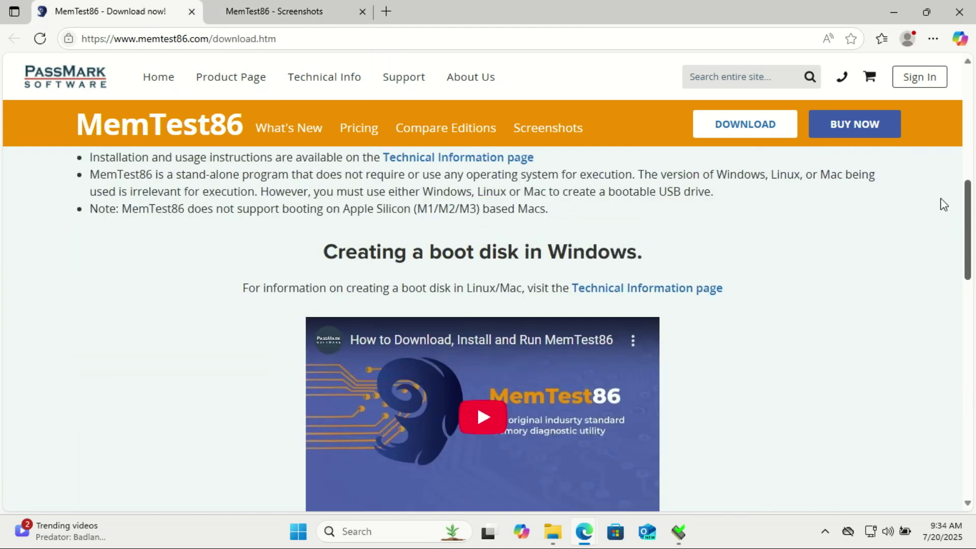
pyautogui.scroll(10, 943, 203)
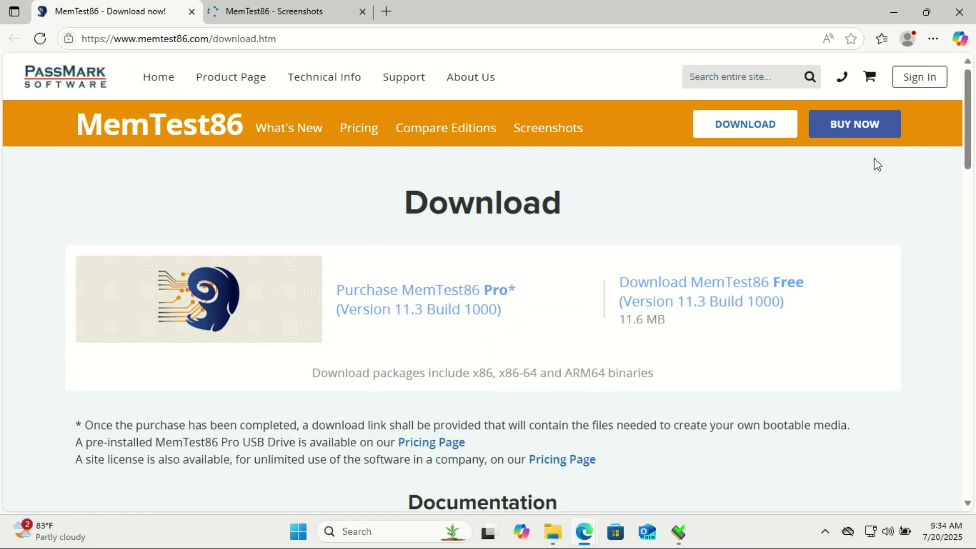
pyautogui.click(719, 286)
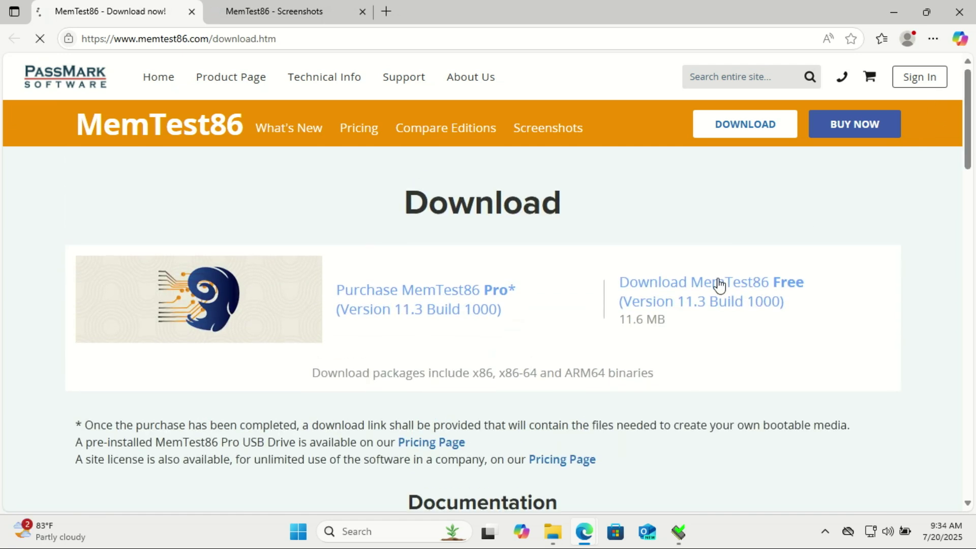